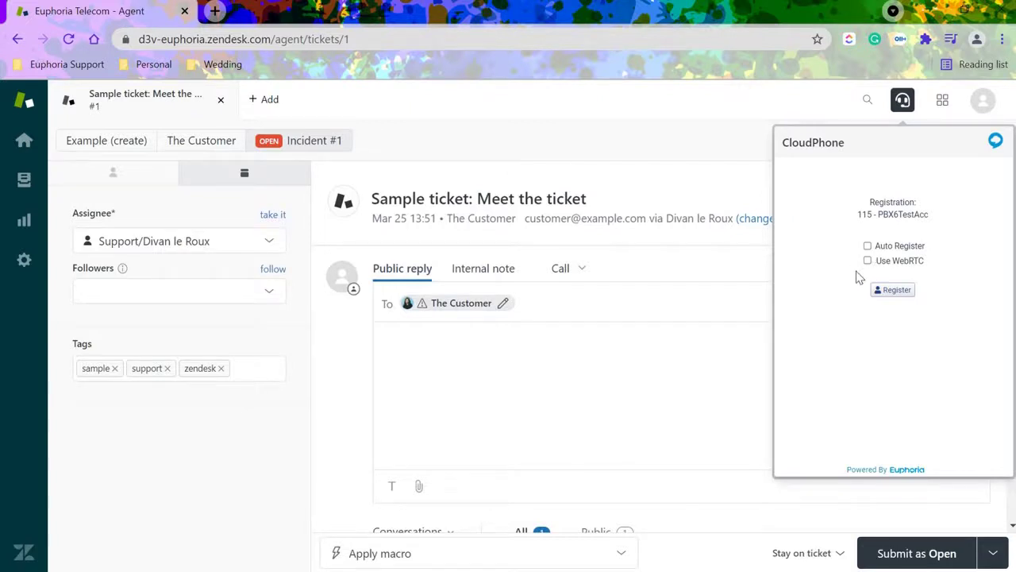
- Register the 115 phone account with automatic registration enabled and WebRTC left off, and dismiss the registration notification
left_click(868, 247)
left_click(868, 261)
left_click(868, 262)
left_click(889, 291)
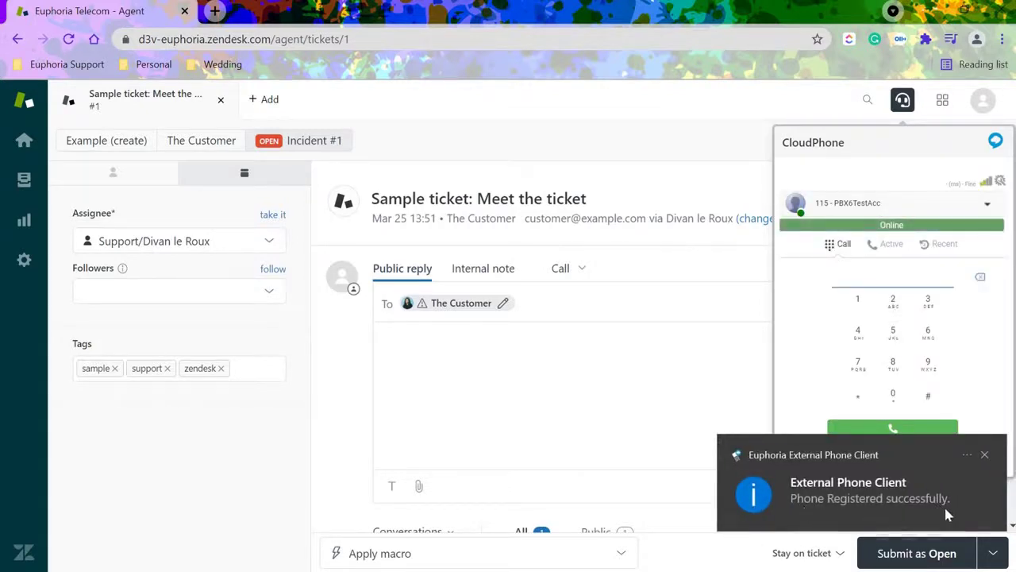
left_click(985, 455)
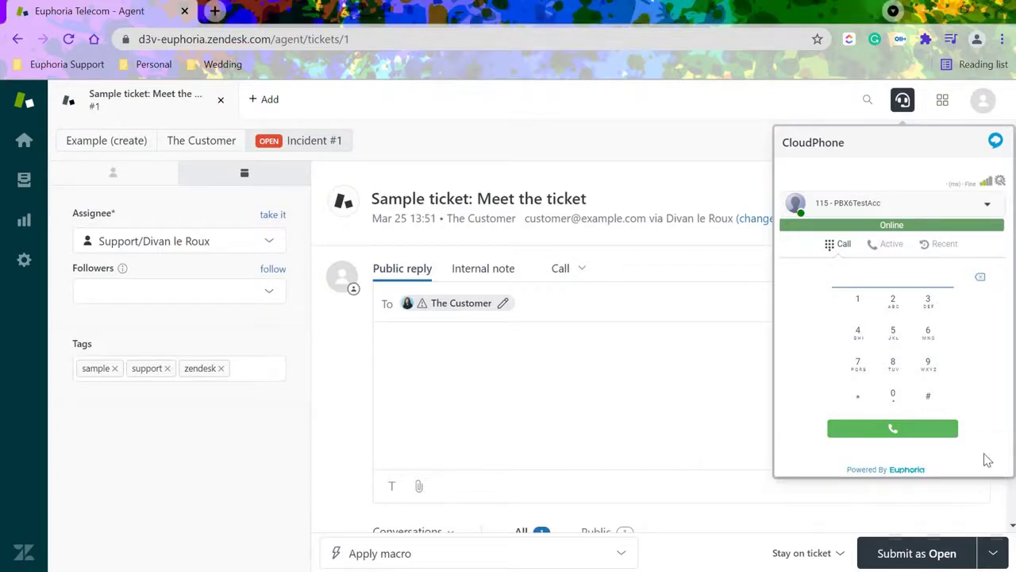
- Call extension 1026 and decline being directed to the client's profile
left_click(860, 305)
left_click(893, 392)
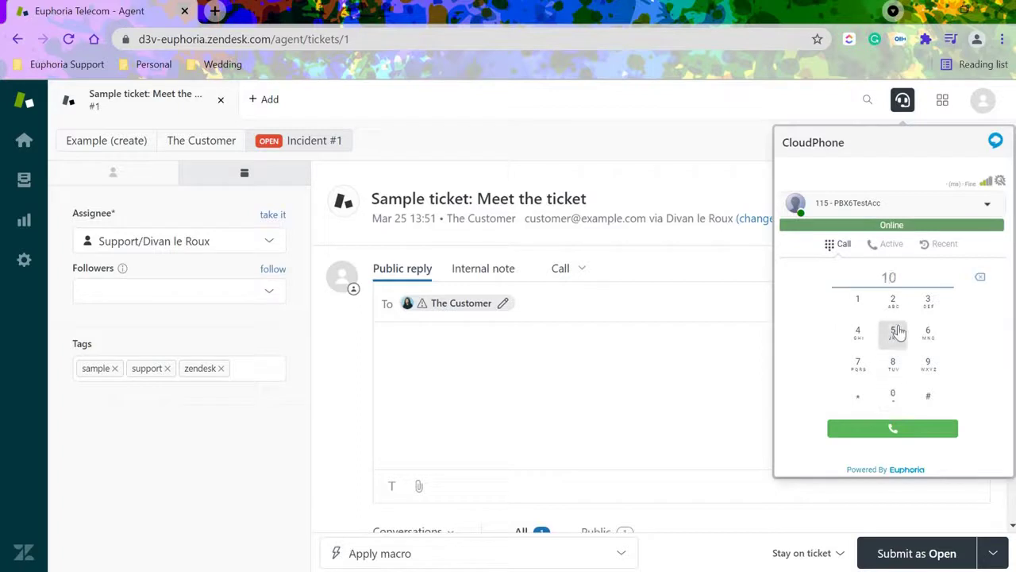
left_click(895, 308)
left_click(927, 333)
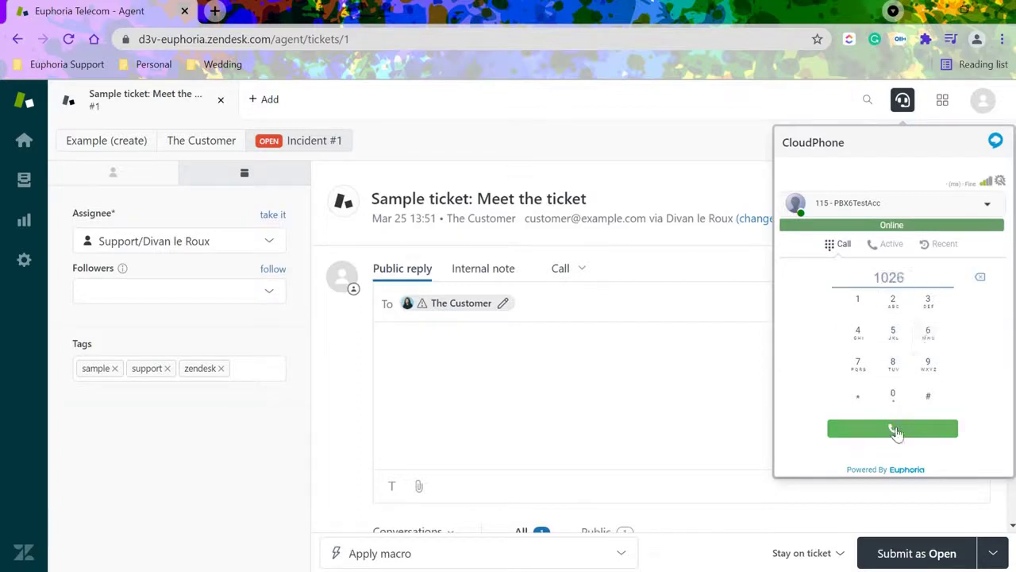
left_click(897, 433)
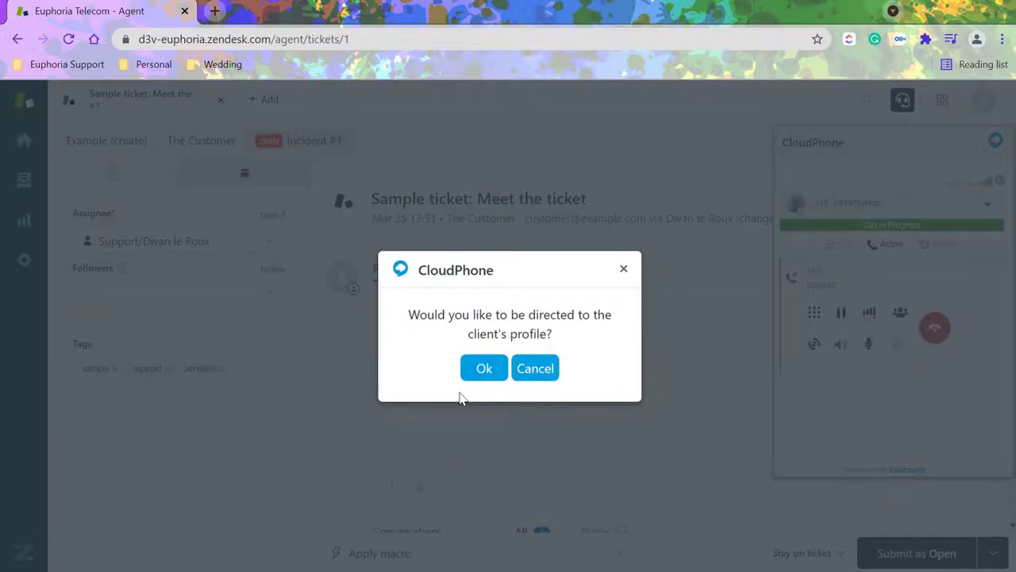
left_click(544, 377)
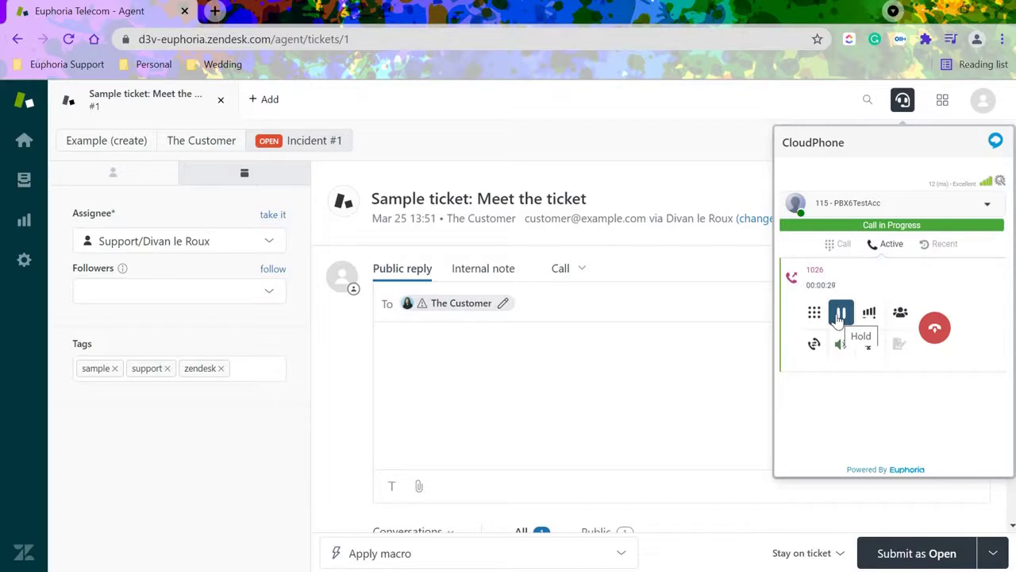
- Place a second call to extension 1023 while the call to 1026 is active
mouse_move(867, 317)
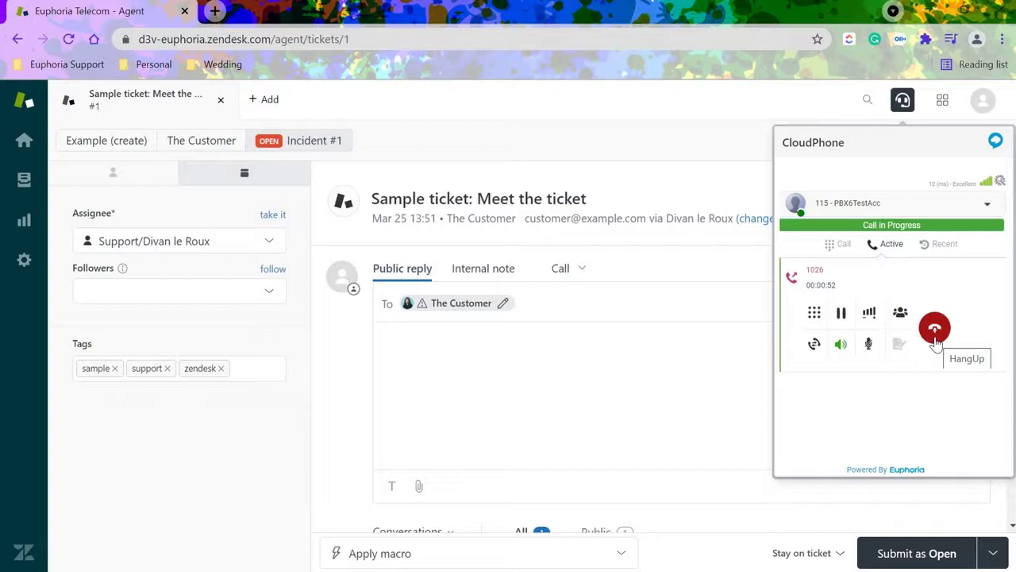
left_click(900, 312)
left_click(844, 245)
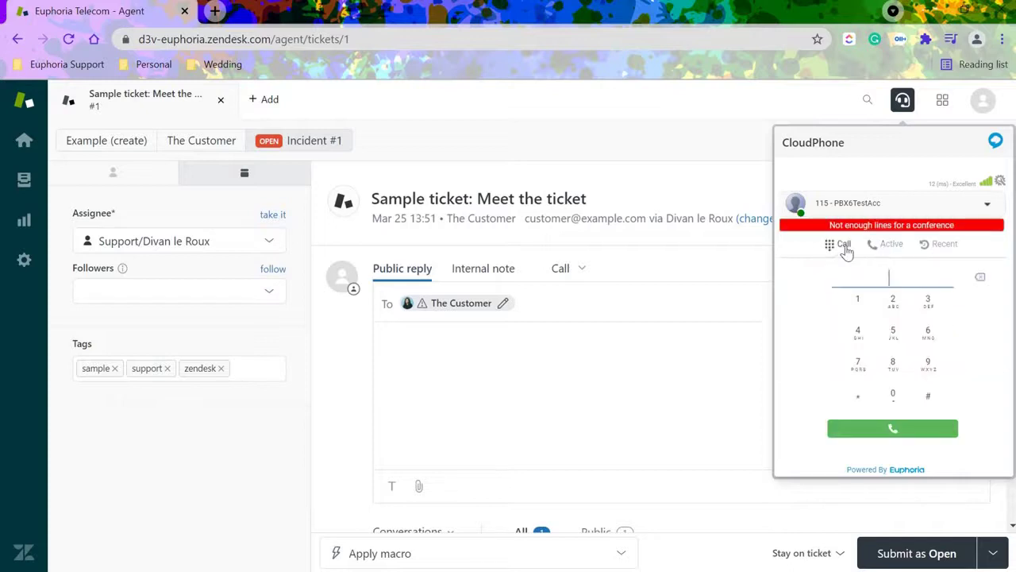
left_click(858, 300)
left_click(892, 395)
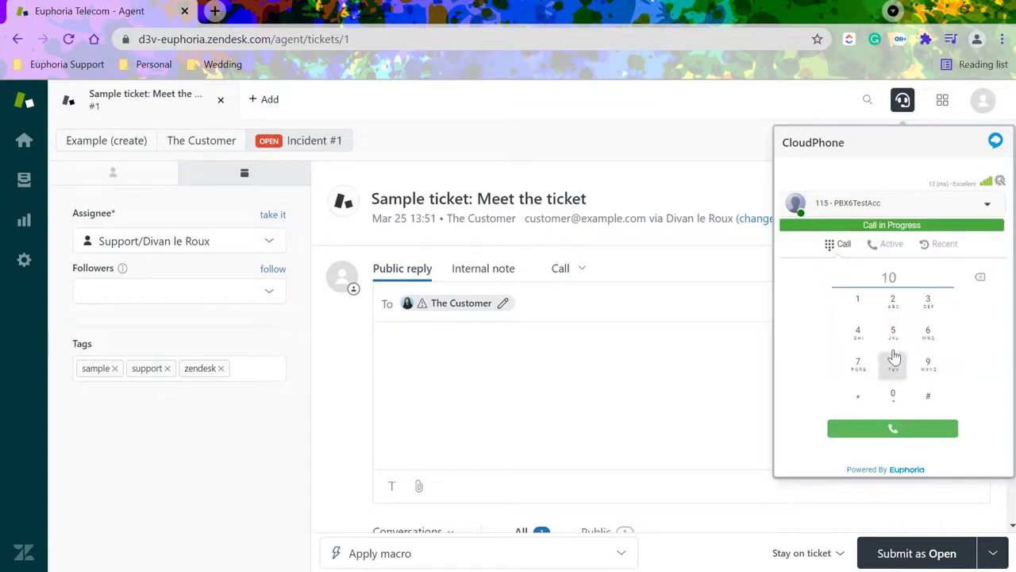
left_click(893, 305)
left_click(928, 304)
left_click(893, 428)
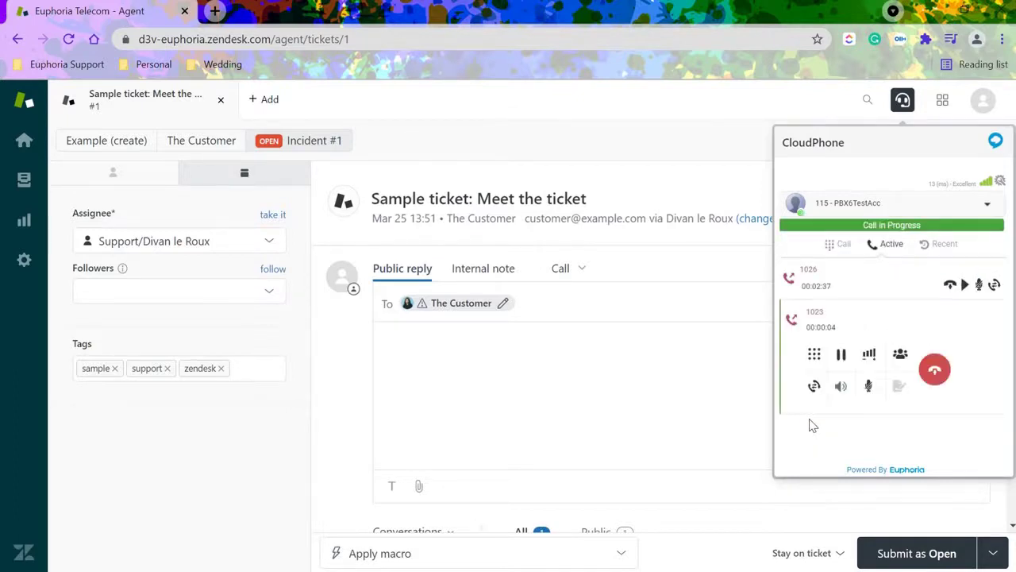
- Merge the 1026 and 1023 calls into a conference, and end the 1023 call
left_click(898, 355)
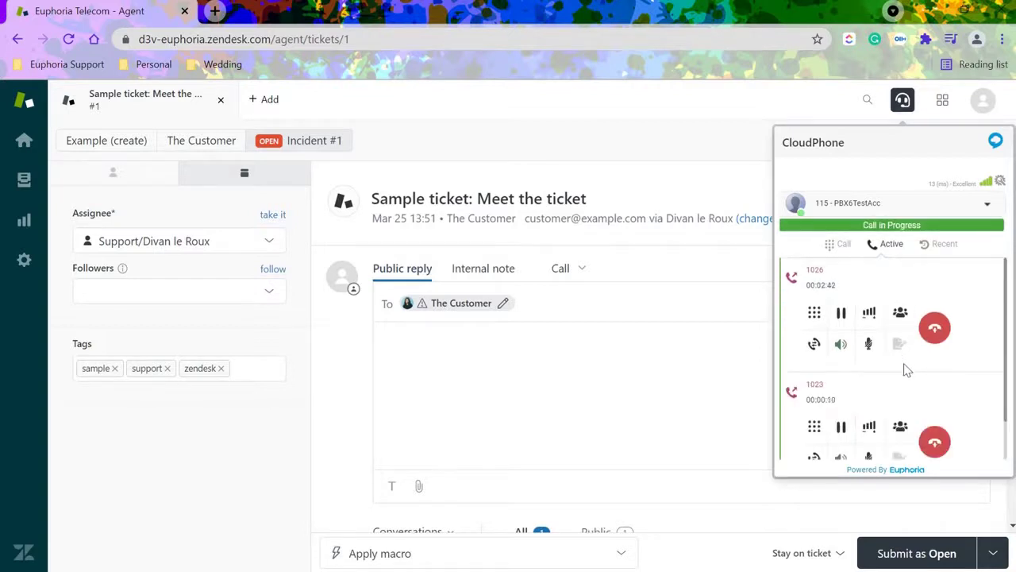
left_click(940, 442)
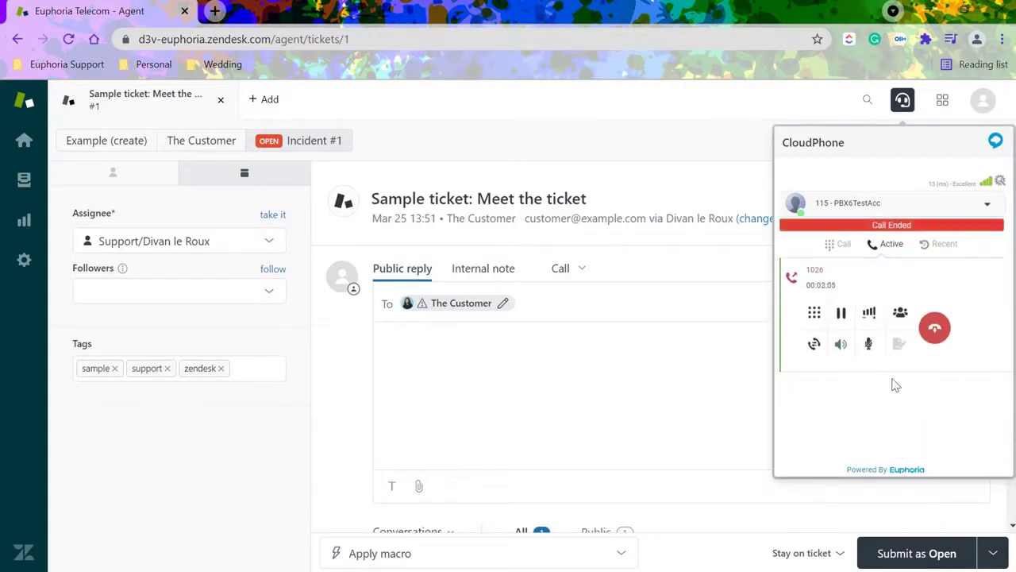
- Review the options for transferring the 1026 call to extension 1023, and return to the call to hang it up
left_click(813, 345)
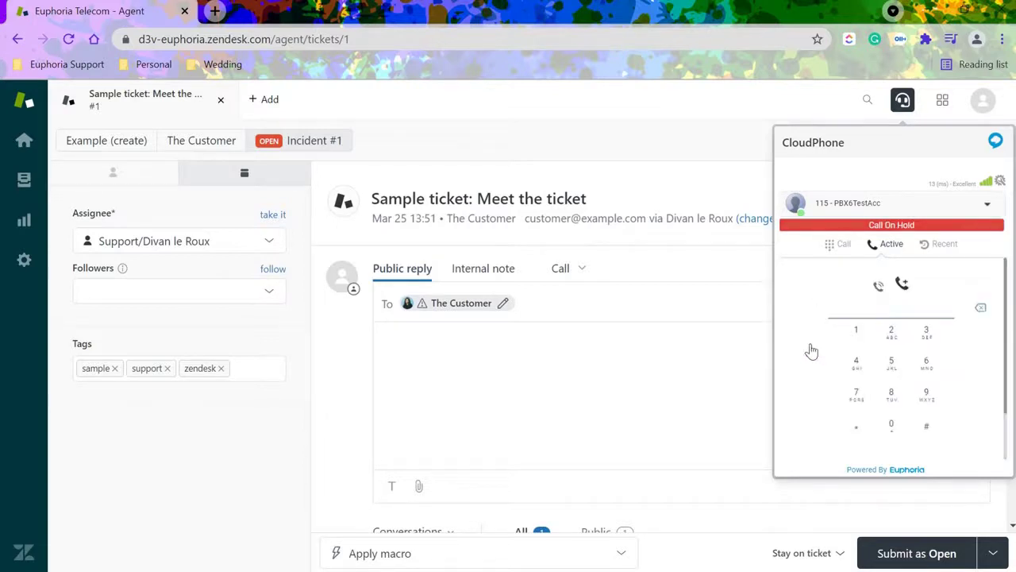
type("1023")
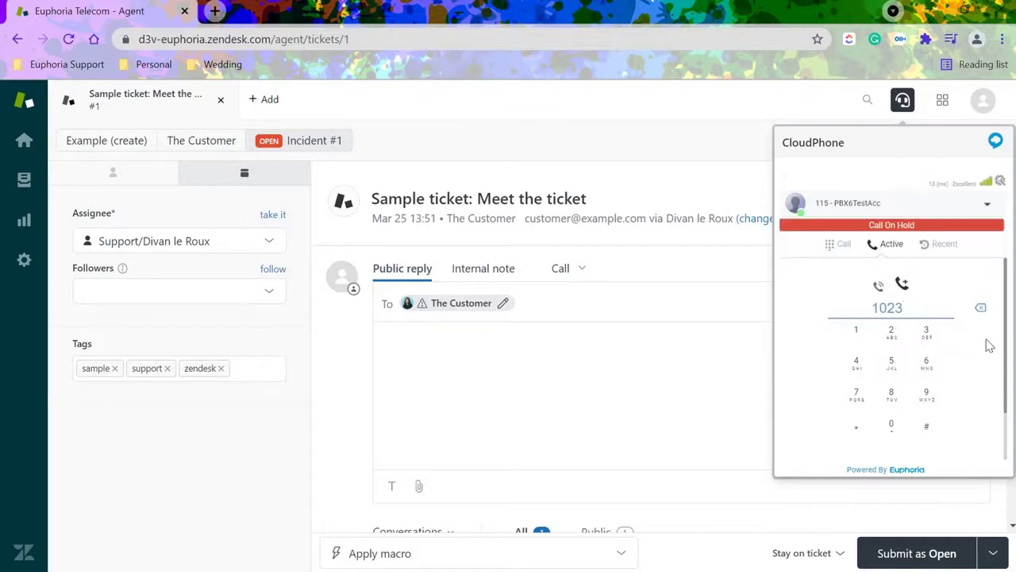
left_click_drag(1006, 322, 1007, 373)
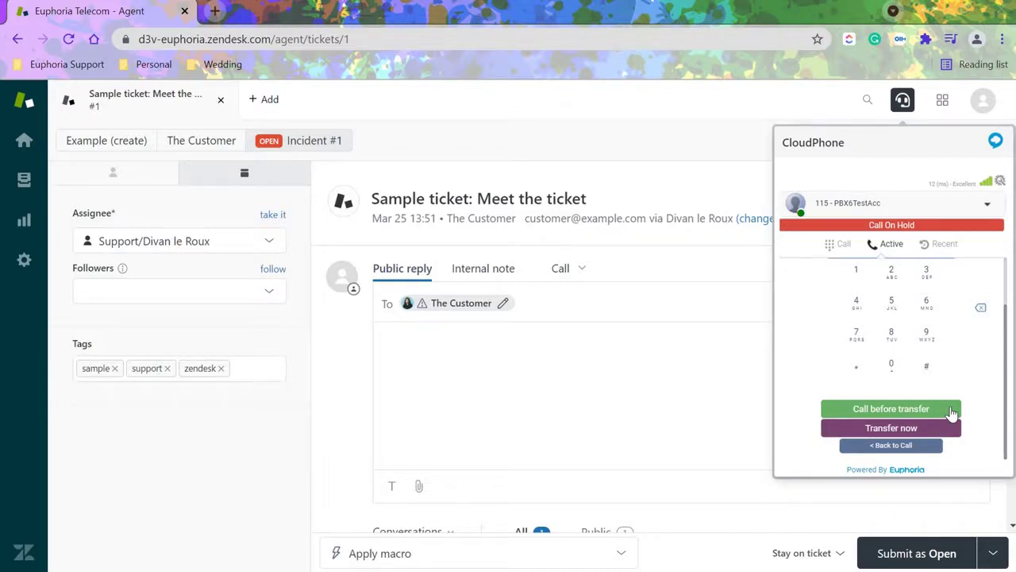
left_click(922, 445)
left_click(934, 337)
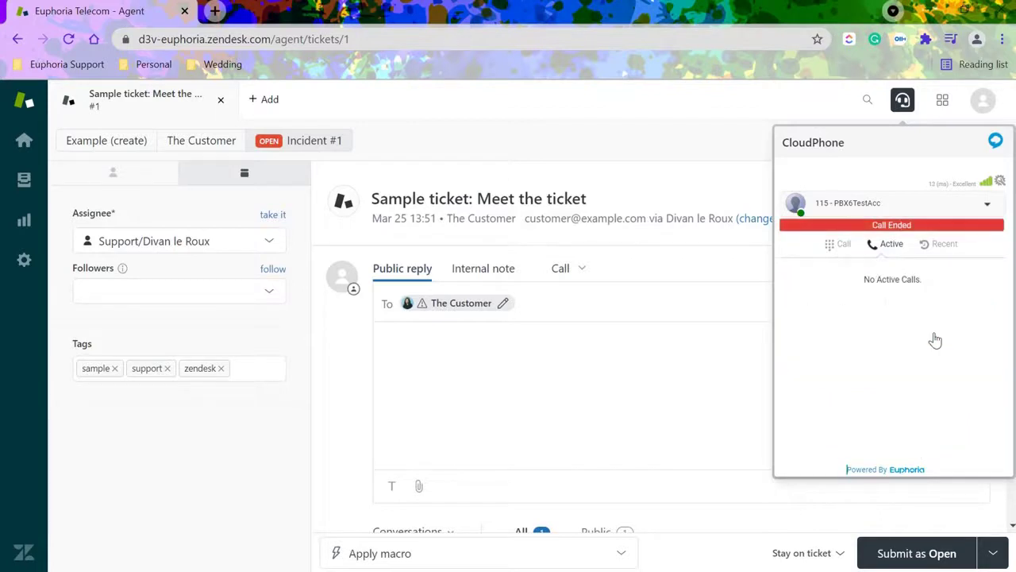
- Examine the recent calls list, the account options and the phone's audio, call handling and registration settings
left_click(944, 246)
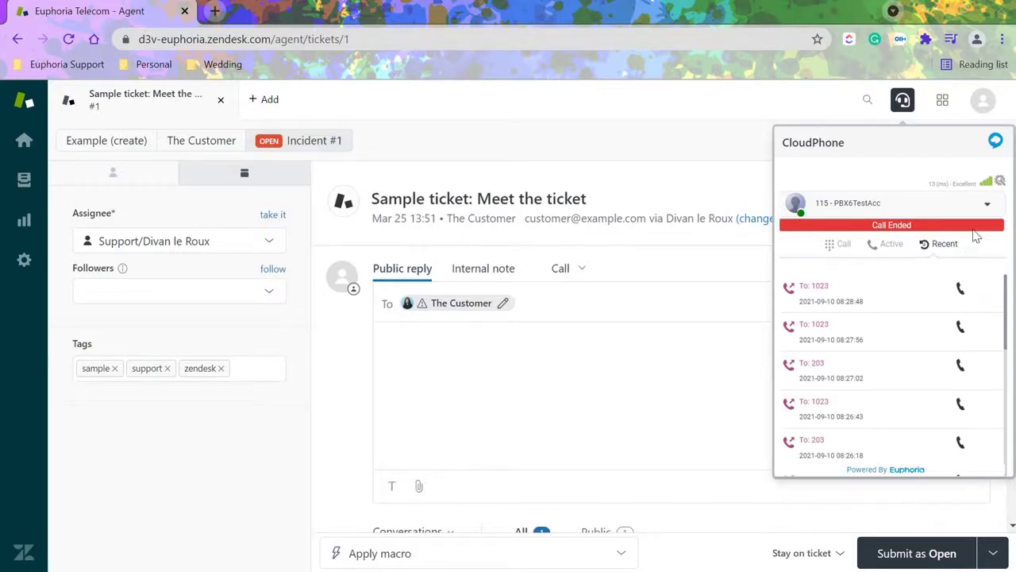
left_click(988, 207)
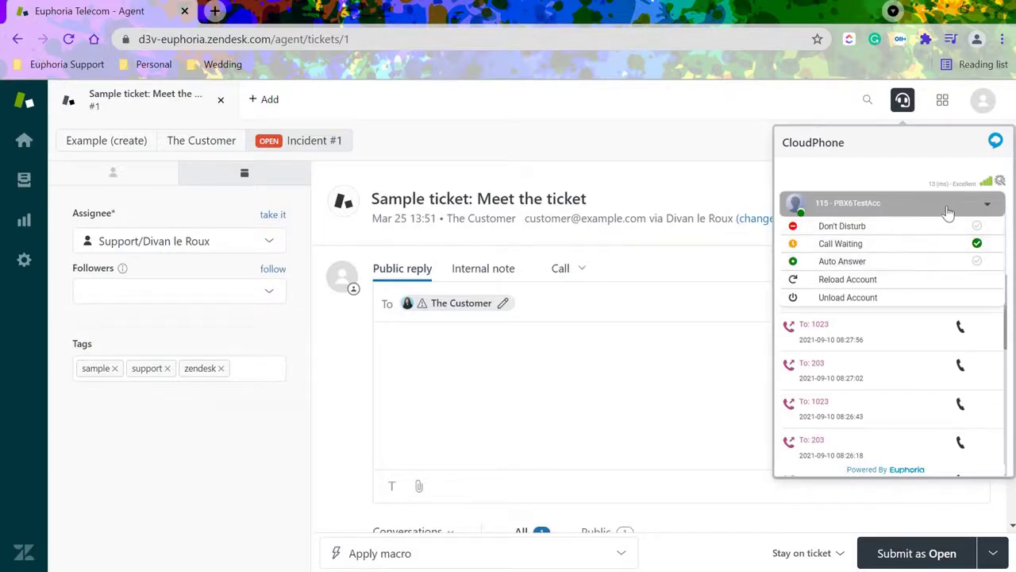
left_click(993, 207)
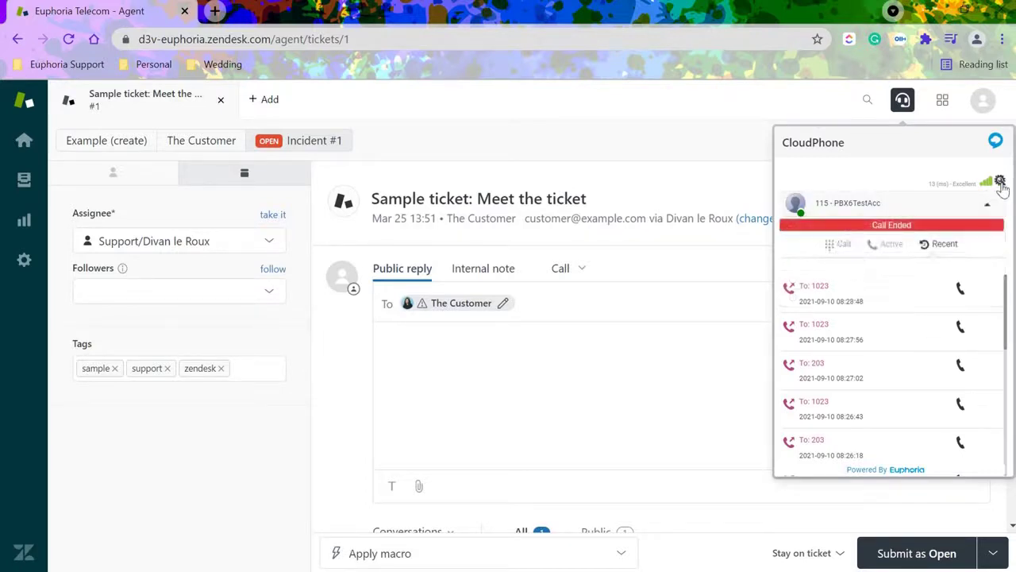
left_click(1000, 181)
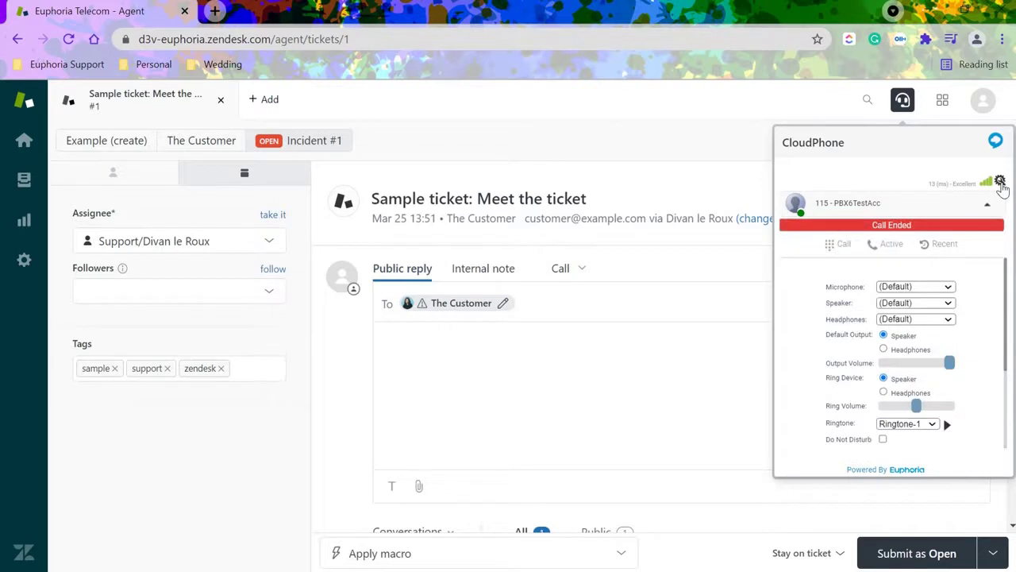
left_click_drag(1006, 278, 1007, 361)
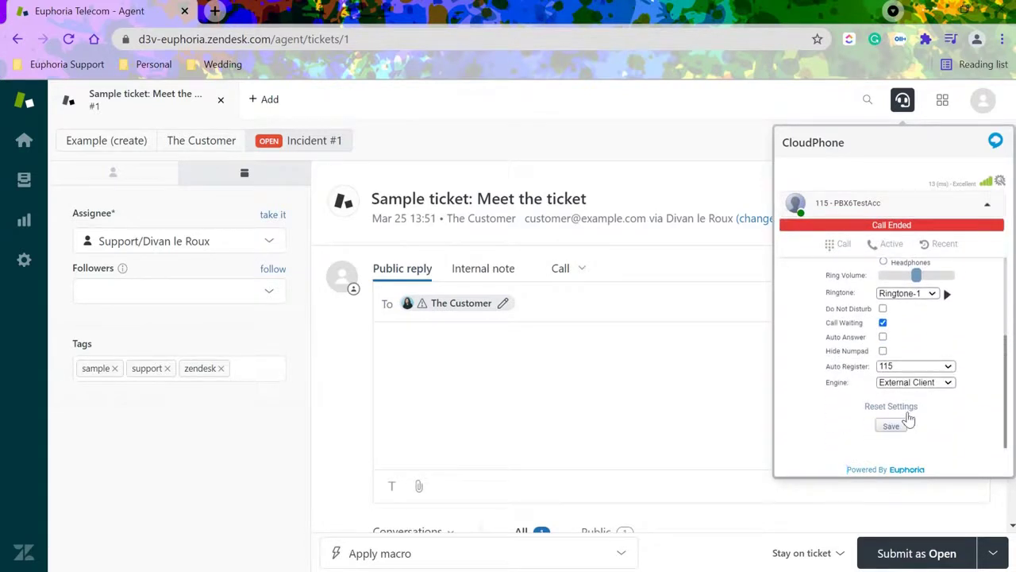